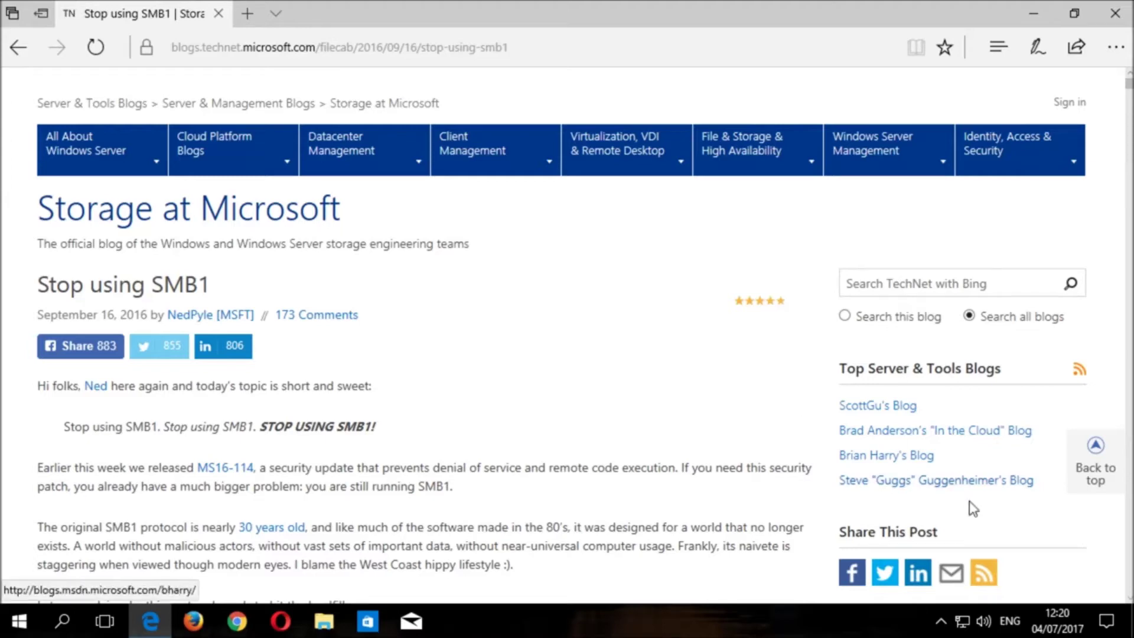
Scroll the 'Stop using SMB1' post down to the 'On Client, the add remove programs approach' section.
scroll(1130, 599, down, 2)
scroll(1129, 600, down, 1)
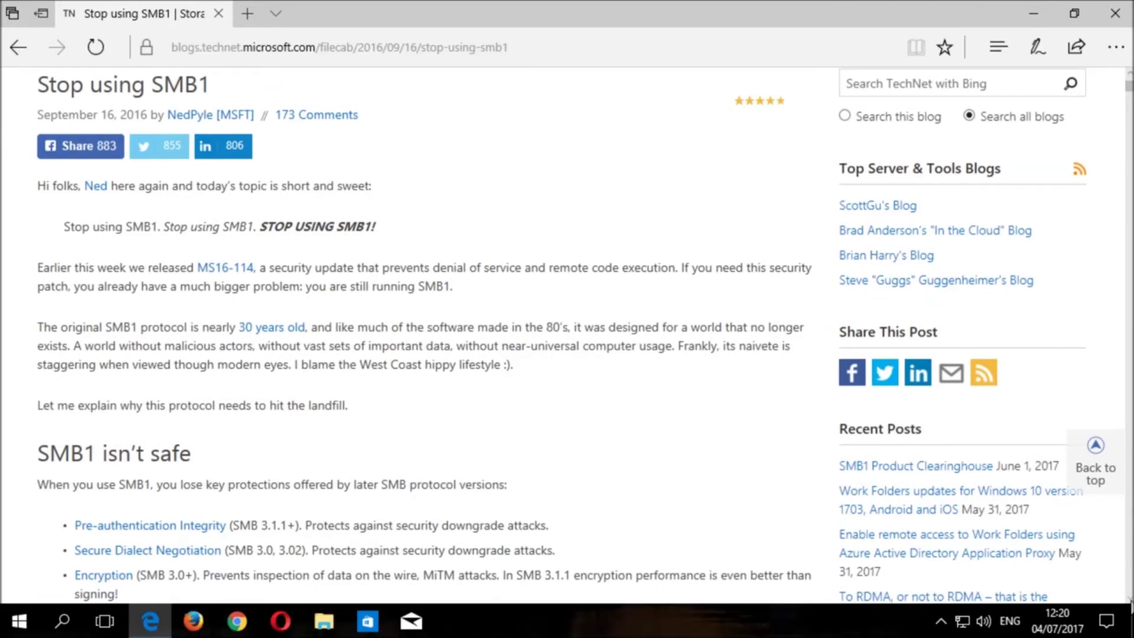
scroll(1130, 600, down, 6)
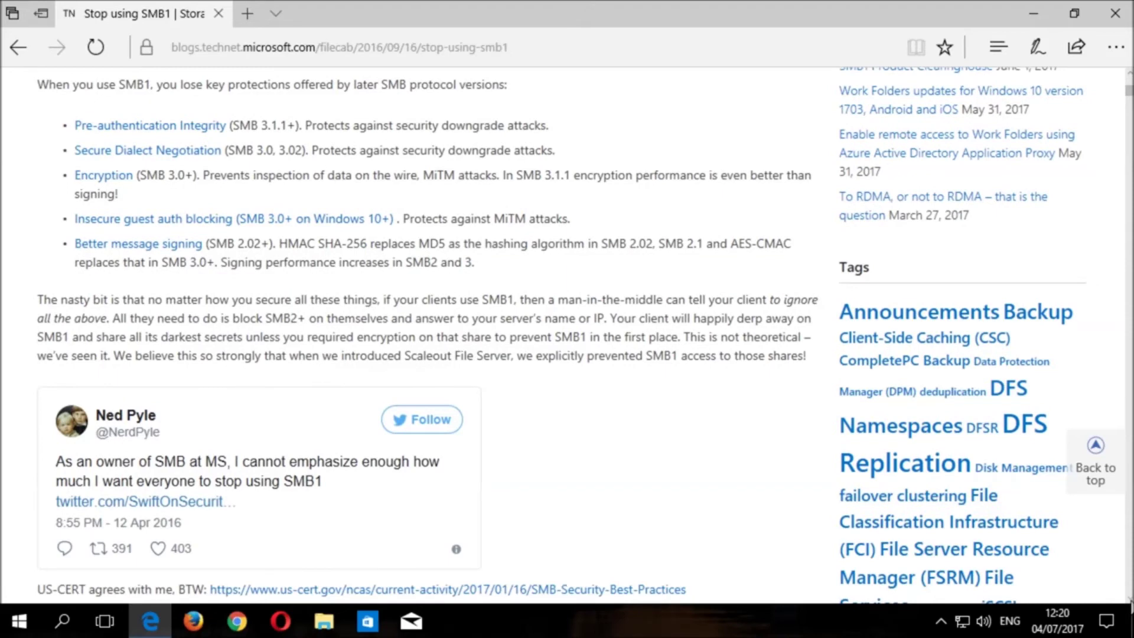
scroll(1129, 601, down, 5)
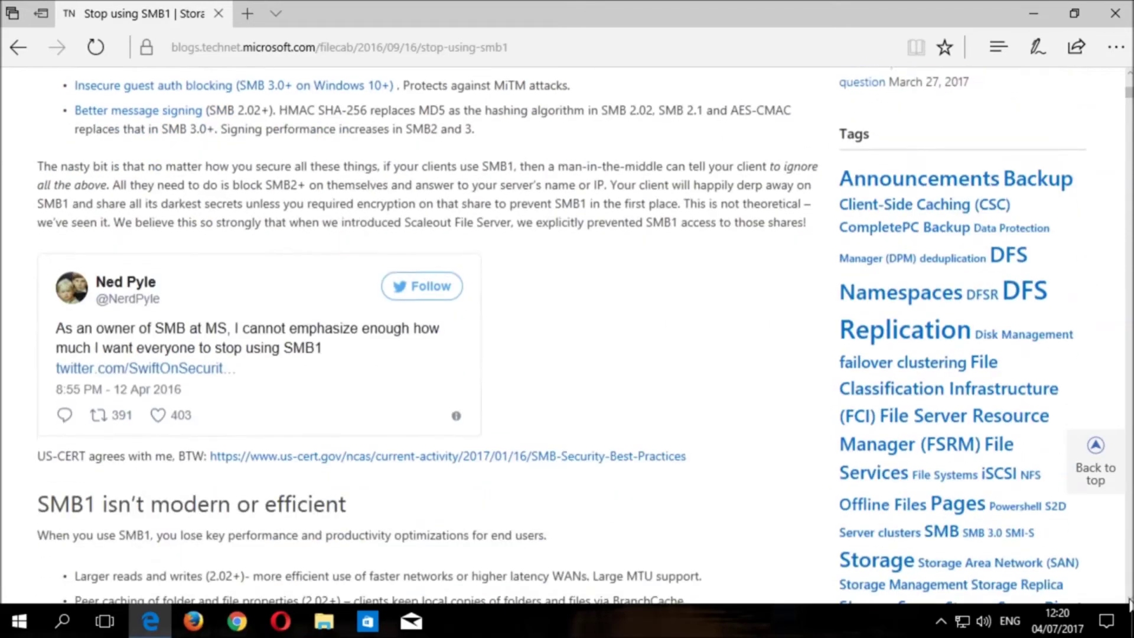
scroll(1129, 603, down, 3)
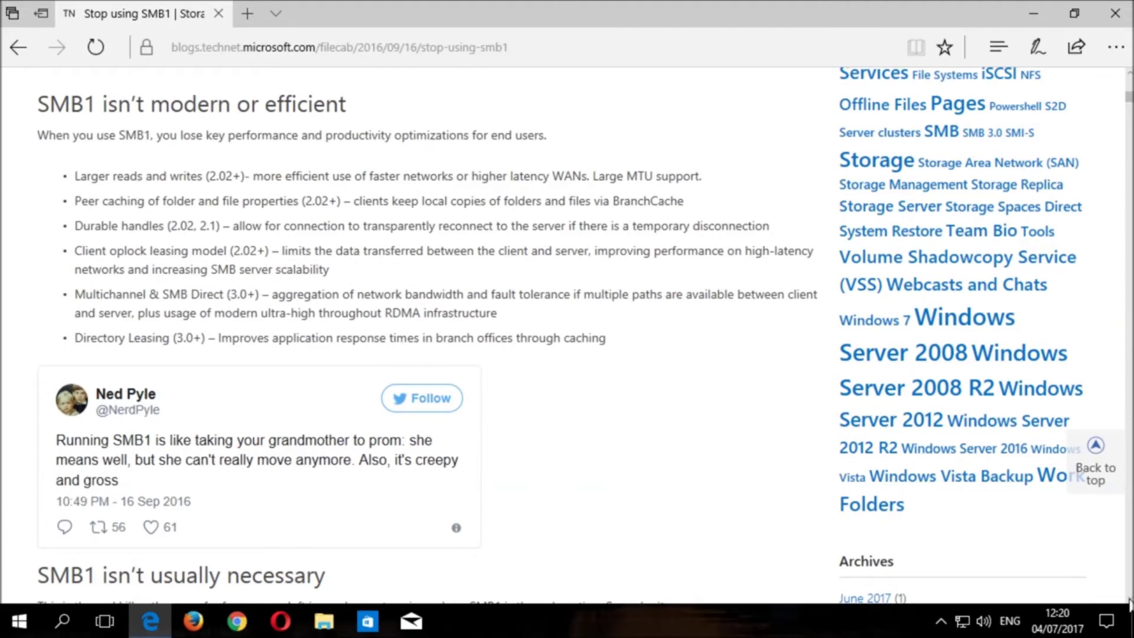
scroll(1130, 603, down, 6)
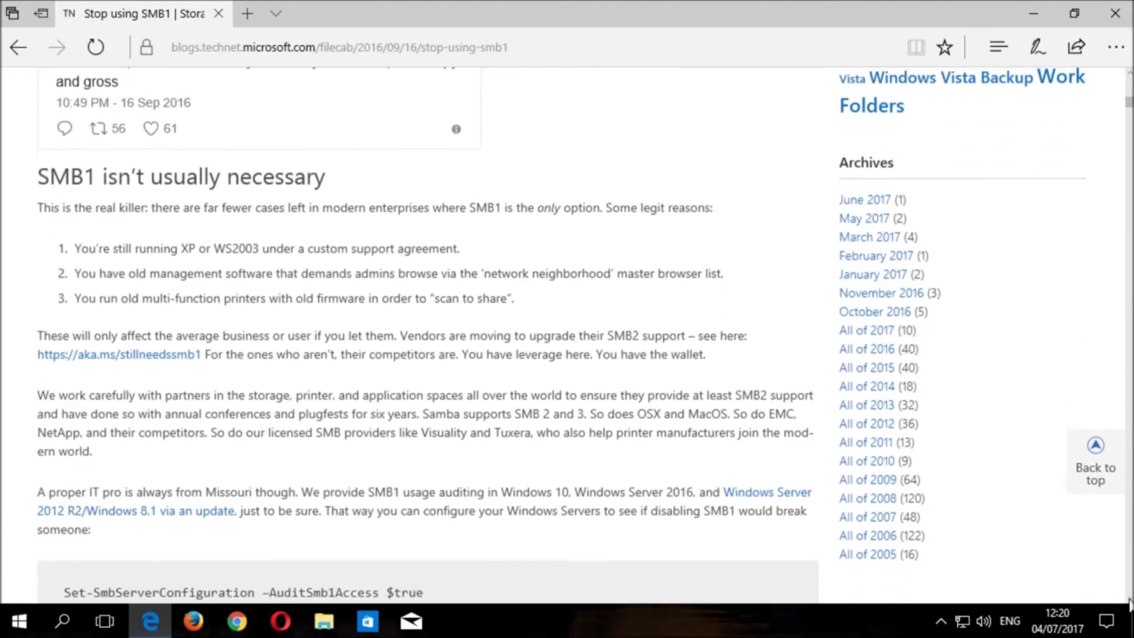
scroll(1129, 603, down, 1)
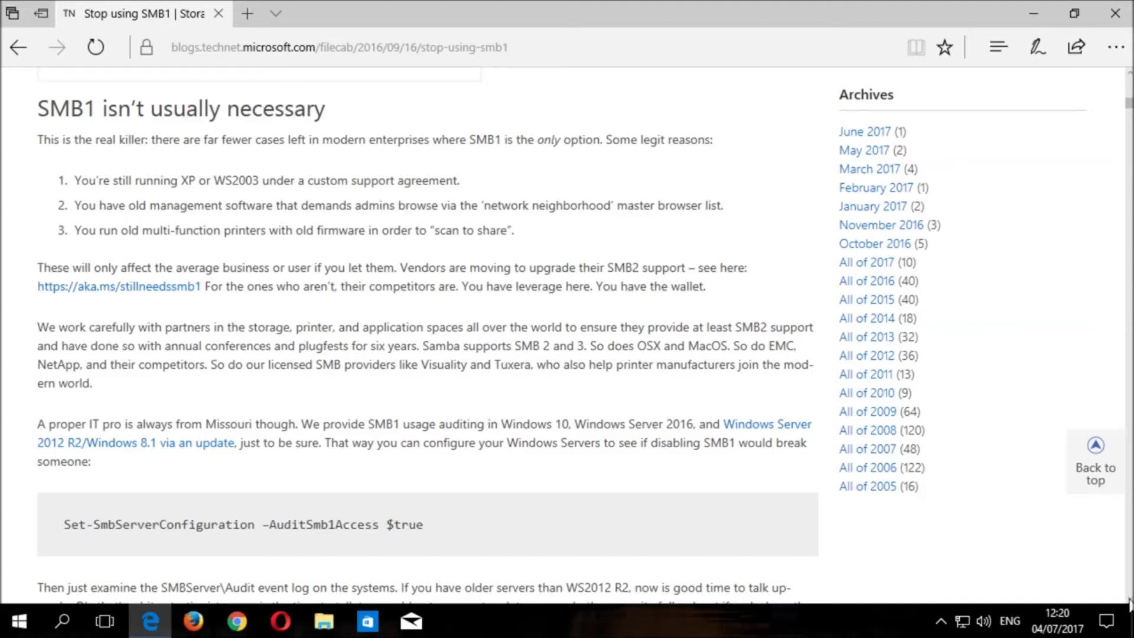
scroll(1130, 604, down, 7)
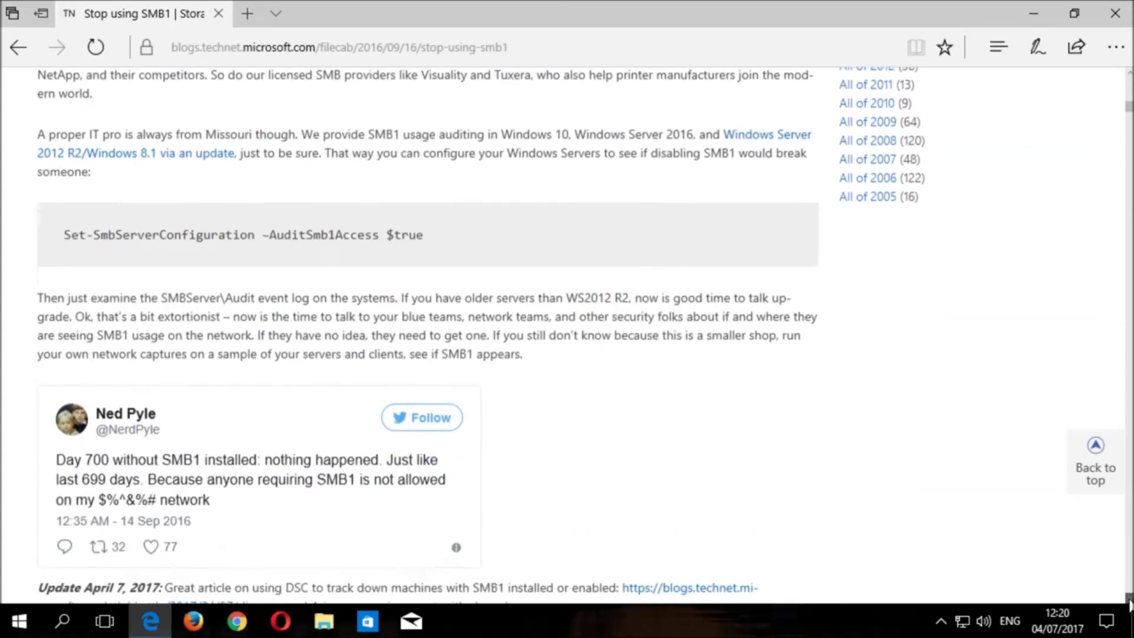
scroll(1129, 604, down, 1)
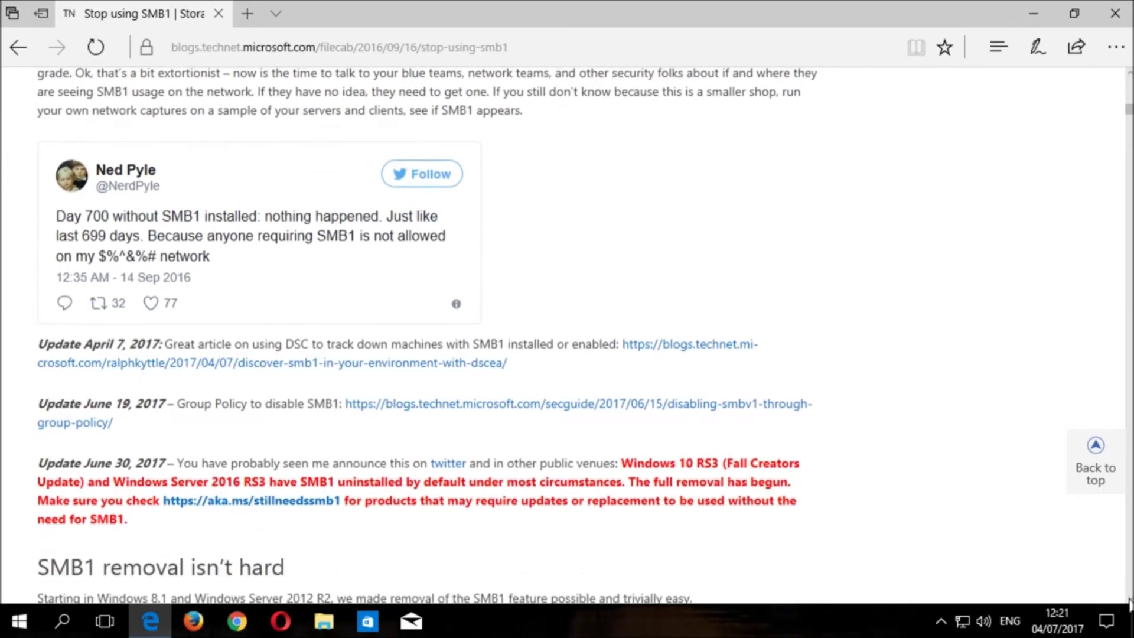
scroll(1130, 604, down, 3)
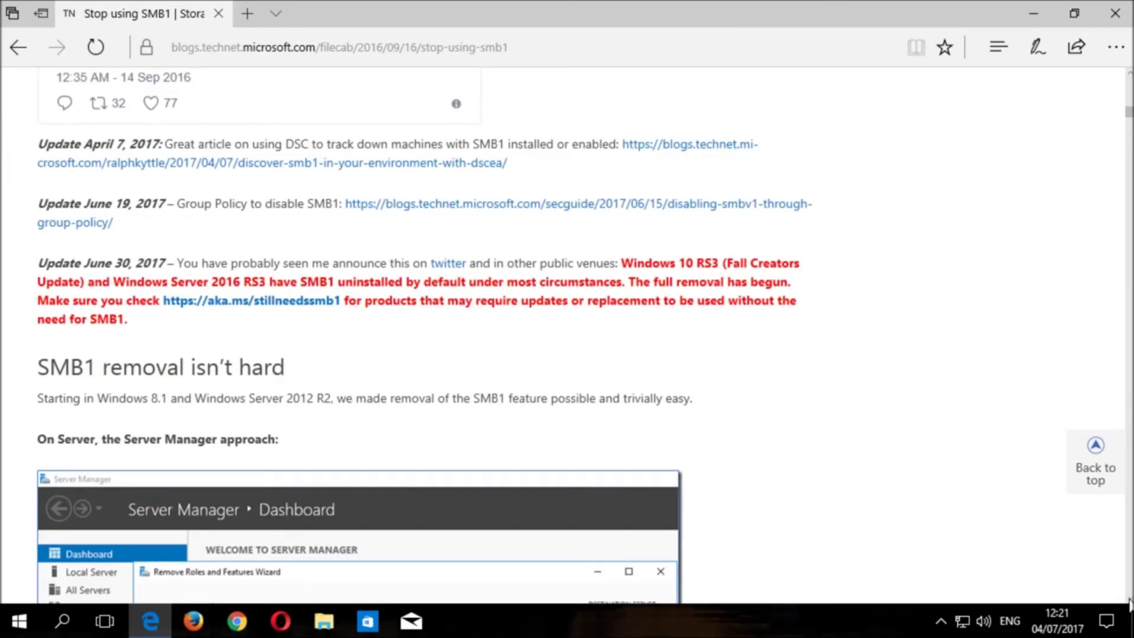
scroll(1130, 604, down, 4)
scroll(1130, 604, down, 6)
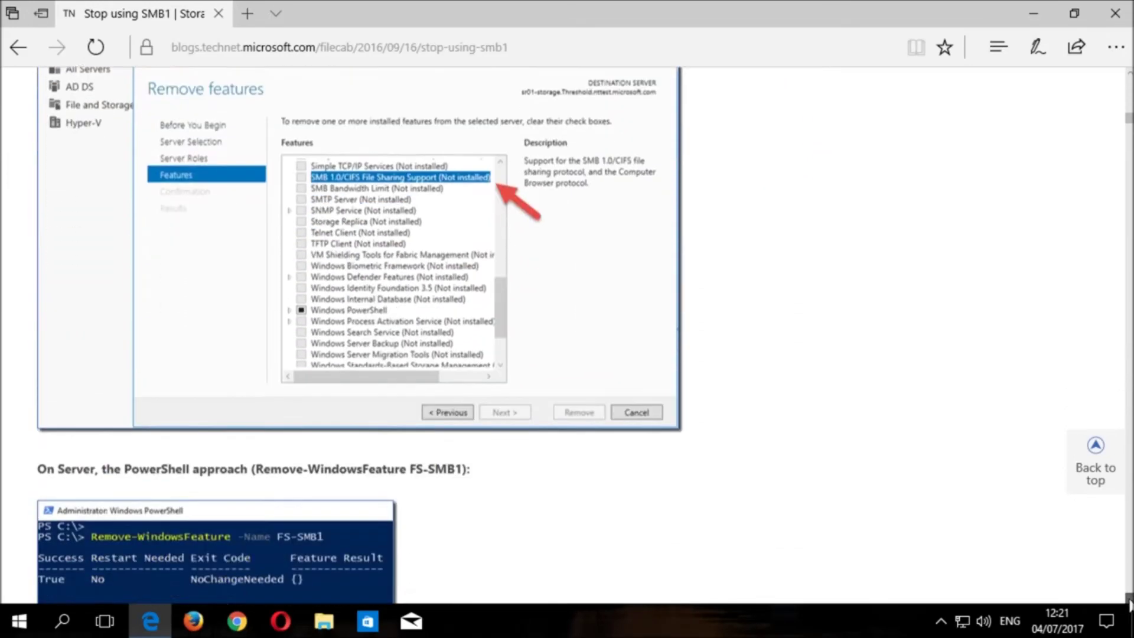
scroll(1130, 604, down, 4)
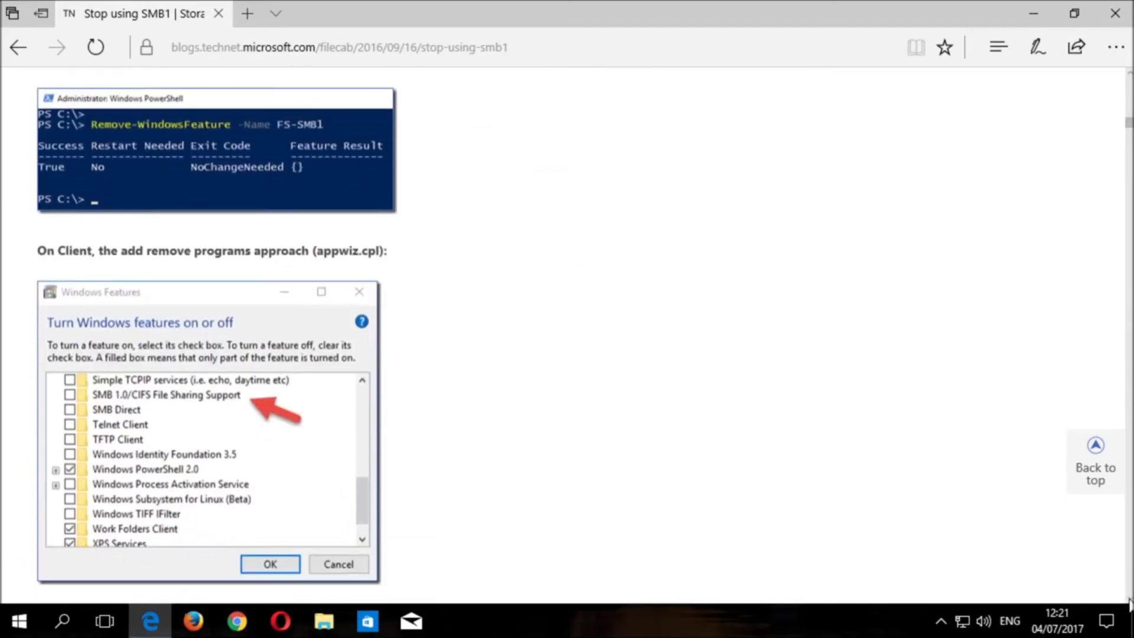
scroll(1130, 604, down, 1)
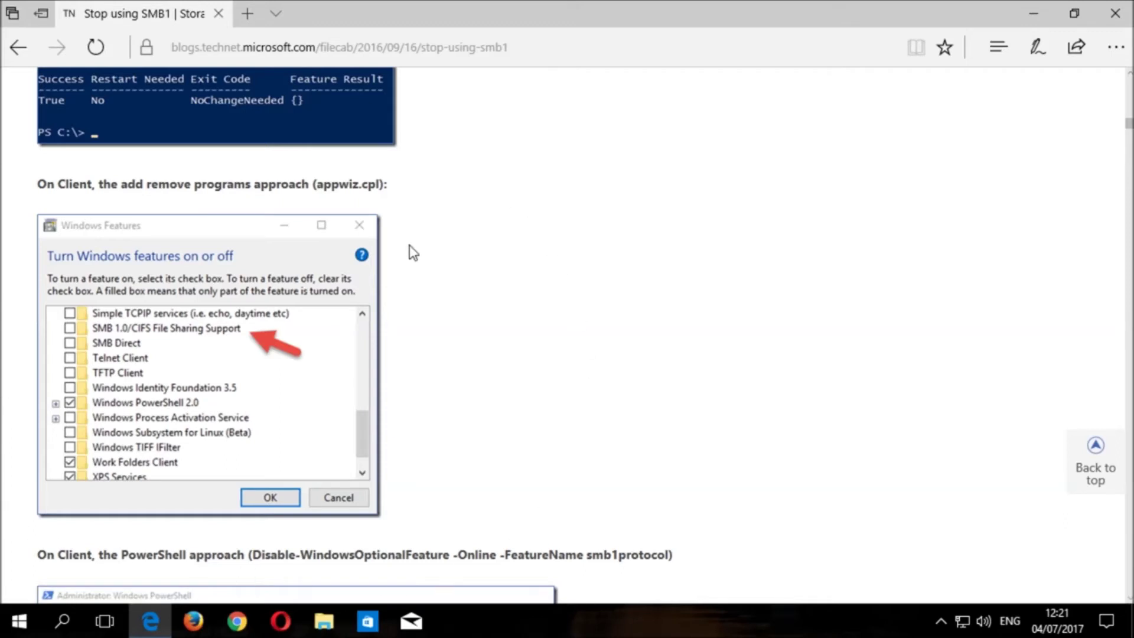
Copy 'appwiz.cpl' from the client approach heading to the clipboard and bring up Run.
drag(317, 186, 377, 188)
right_click(374, 188)
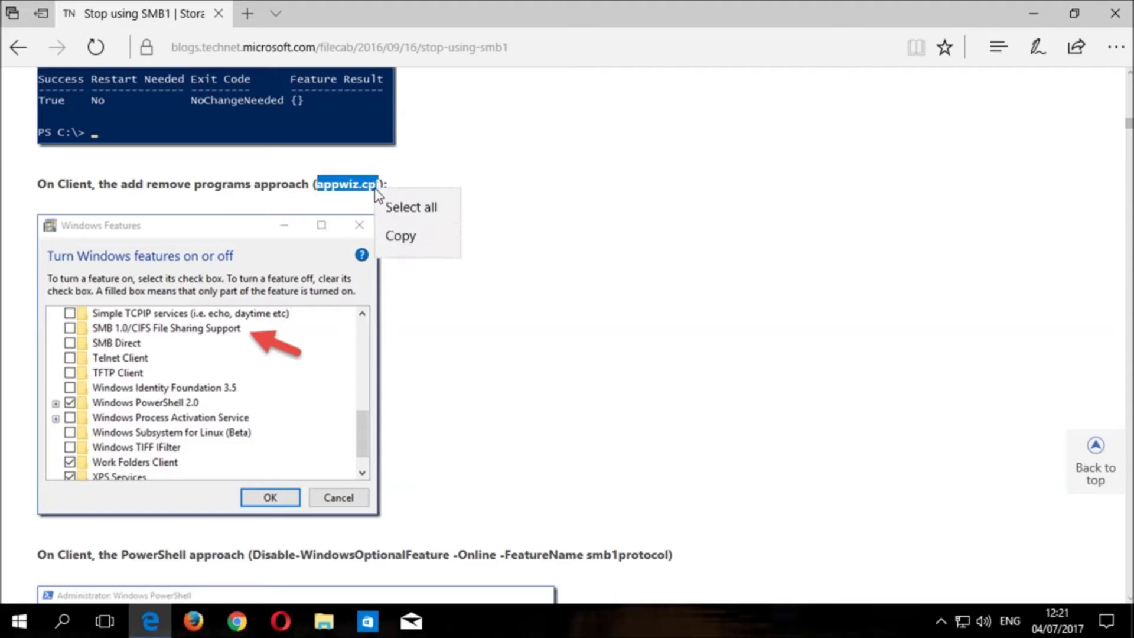
click(396, 237)
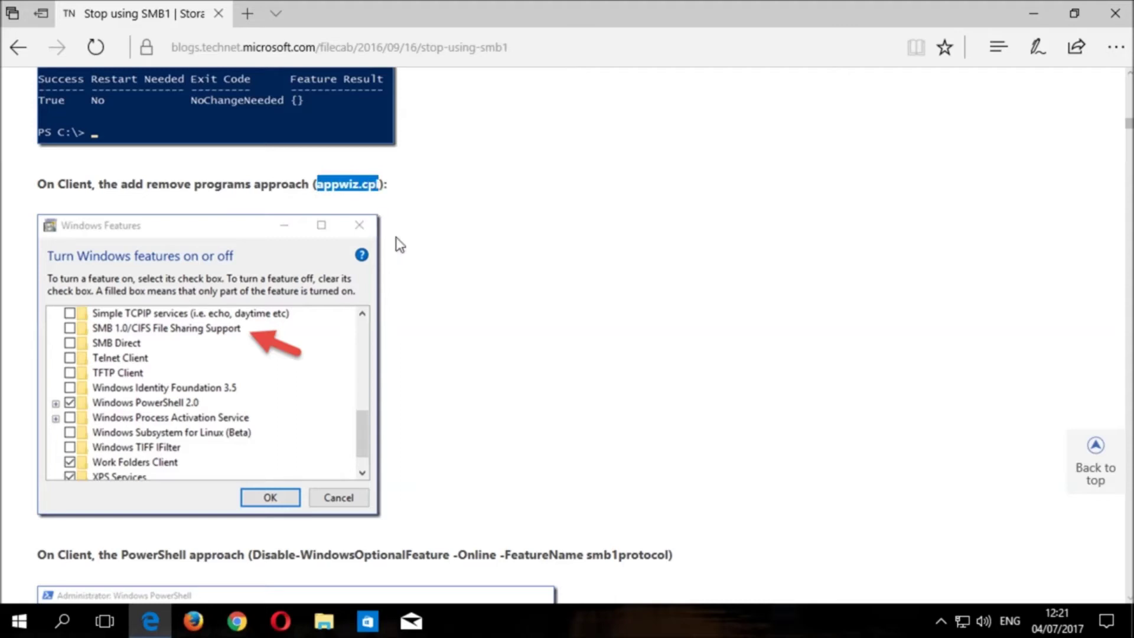
click(454, 350)
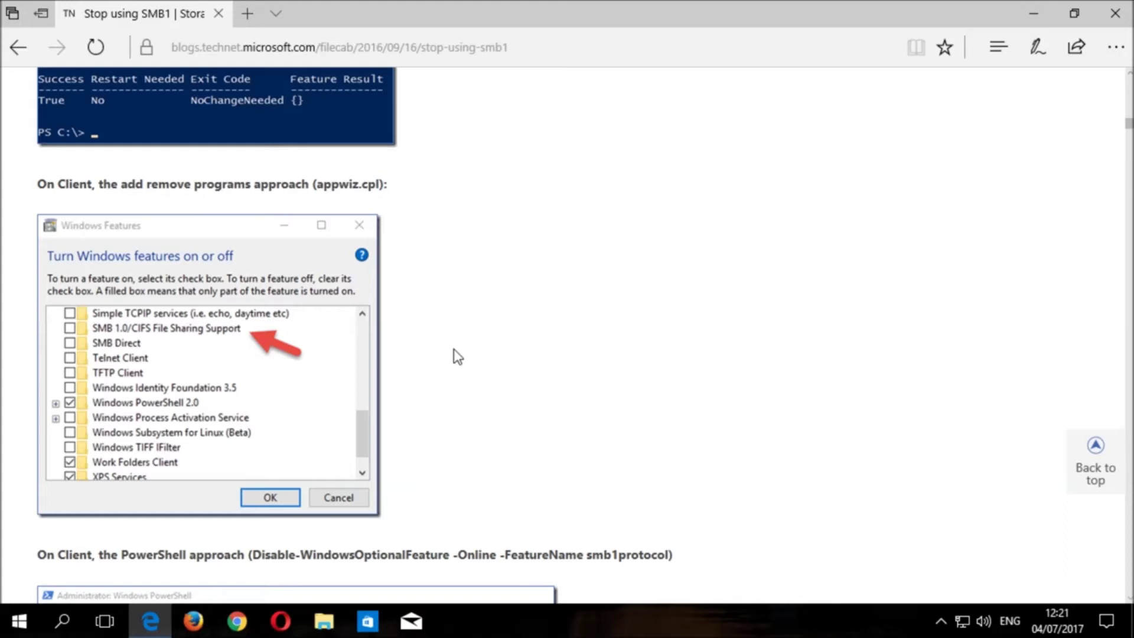
key(super+r)
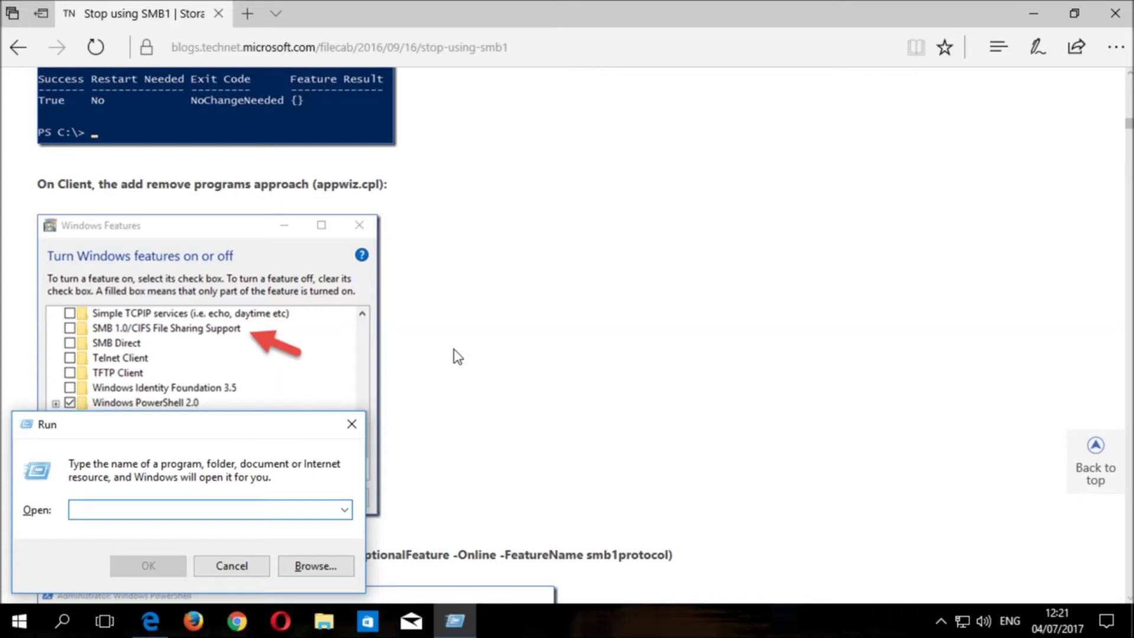
Paste appwiz.cpl into Run and launch it to open Programs and Features.
key(ctrl+v)
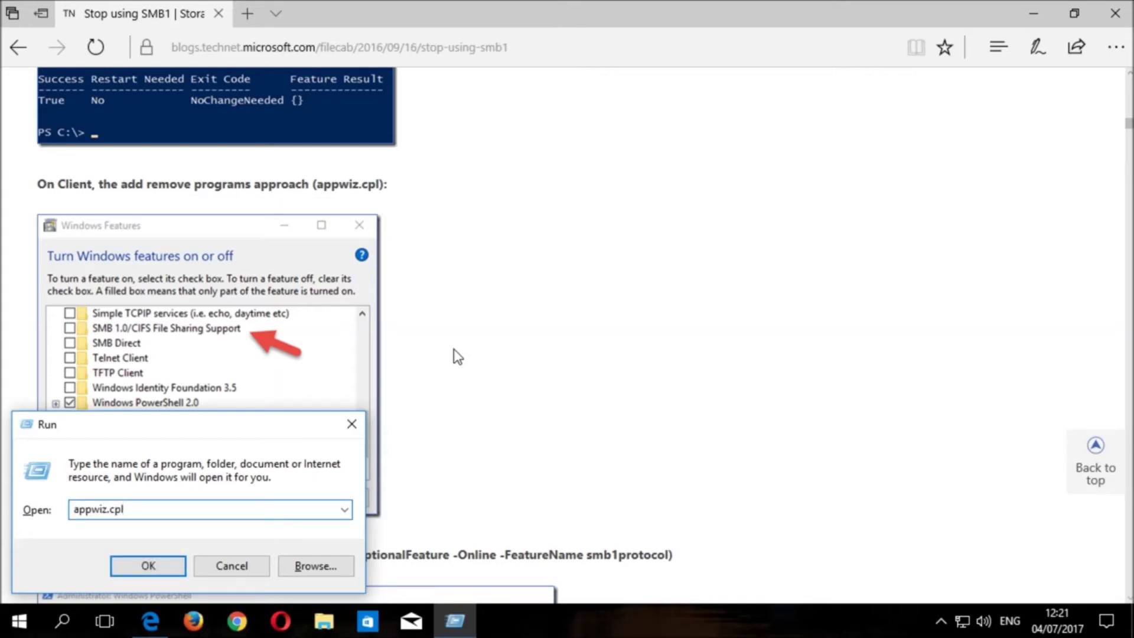
click(180, 566)
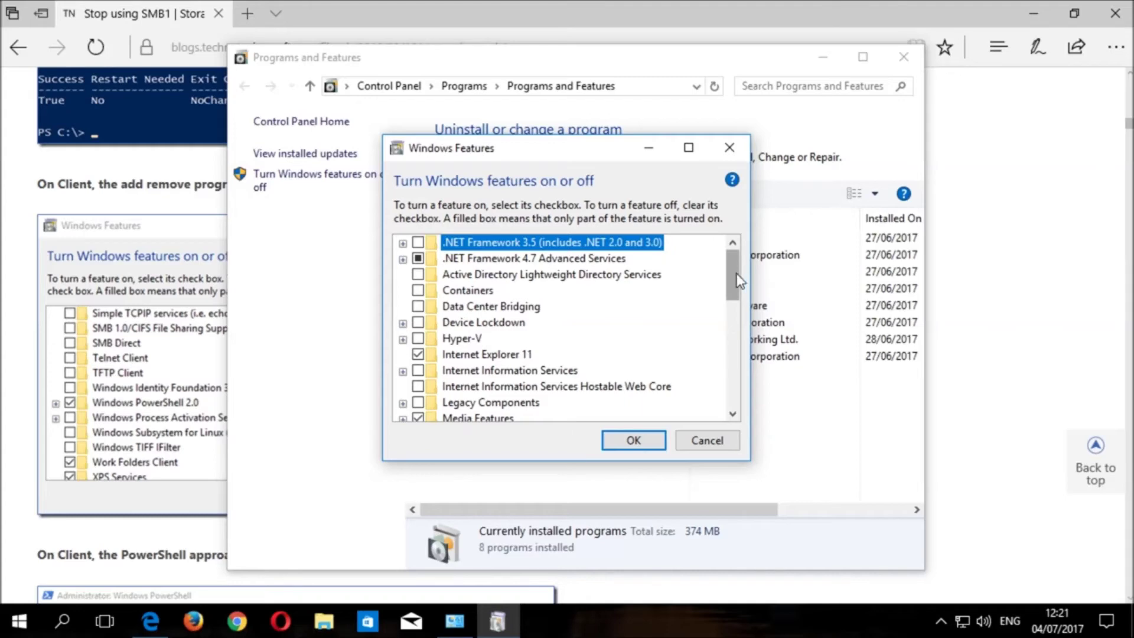
Uncheck SMB 1.0/CIFS File Sharing Support in the feature list and confirm with OK.
drag(734, 277, 711, 366)
click(417, 275)
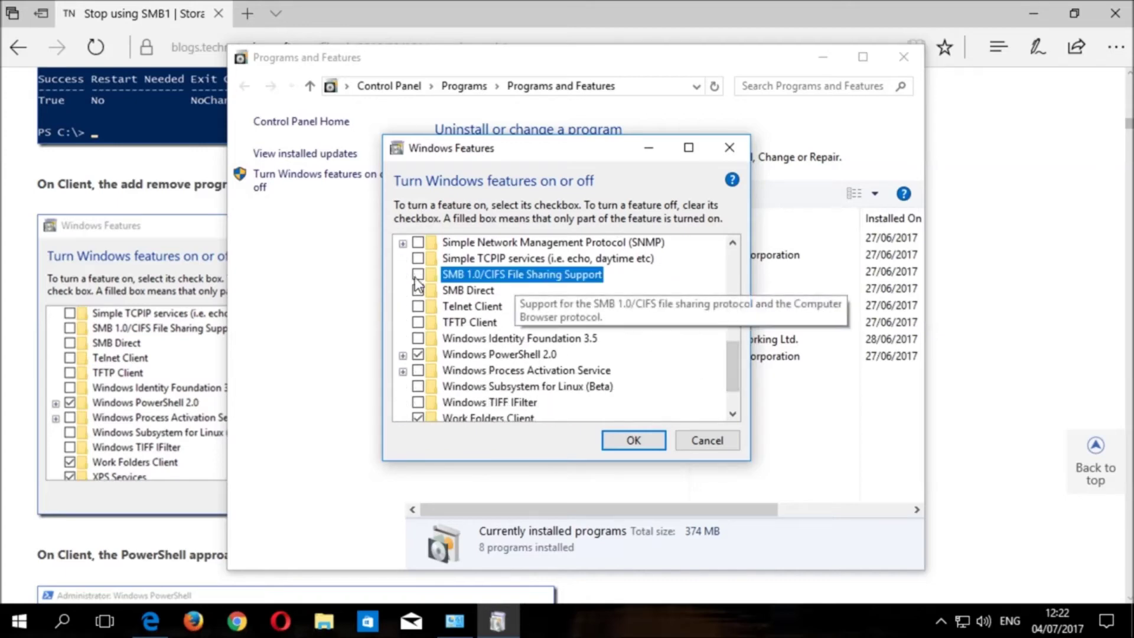
click(647, 441)
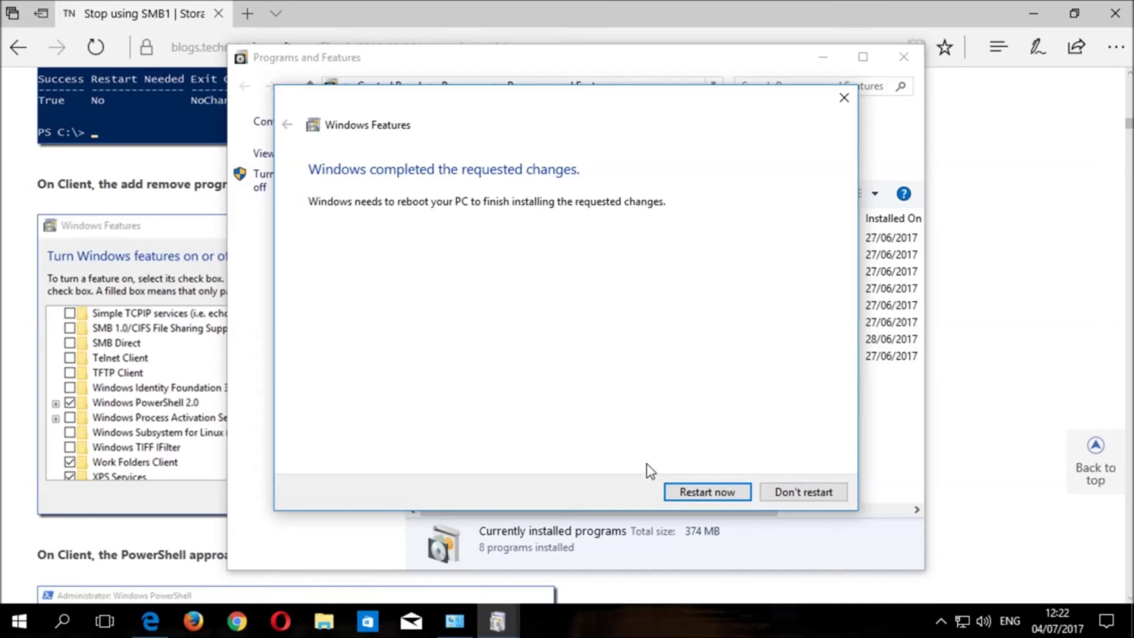
Choose Restart now so Windows reboots and finishes removing SMB 1.0.
click(668, 493)
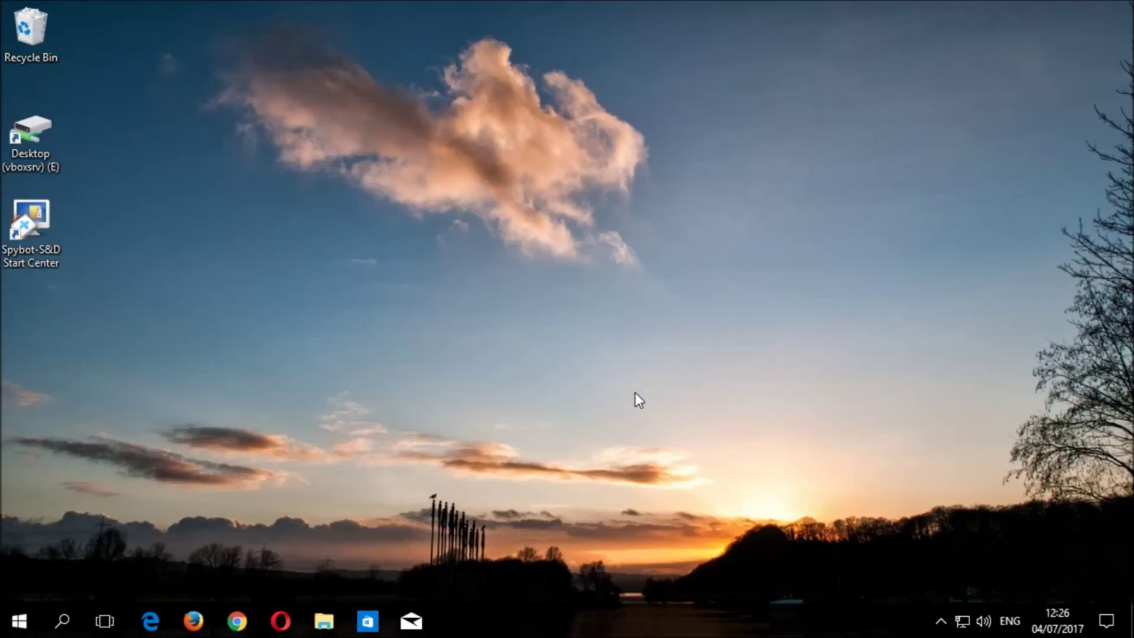
Rerun appwiz.cpl, reopen Windows Features, verify SMB 1.0/CIFS File Sharing Support is unchecked, and close it.
key(super+r)
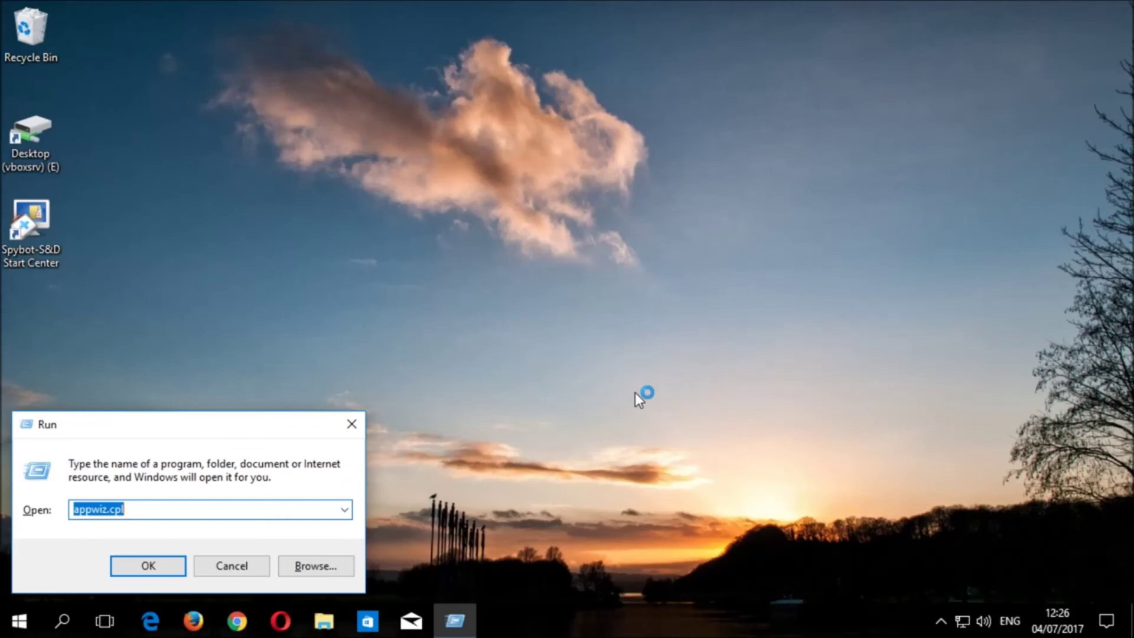
key(Return)
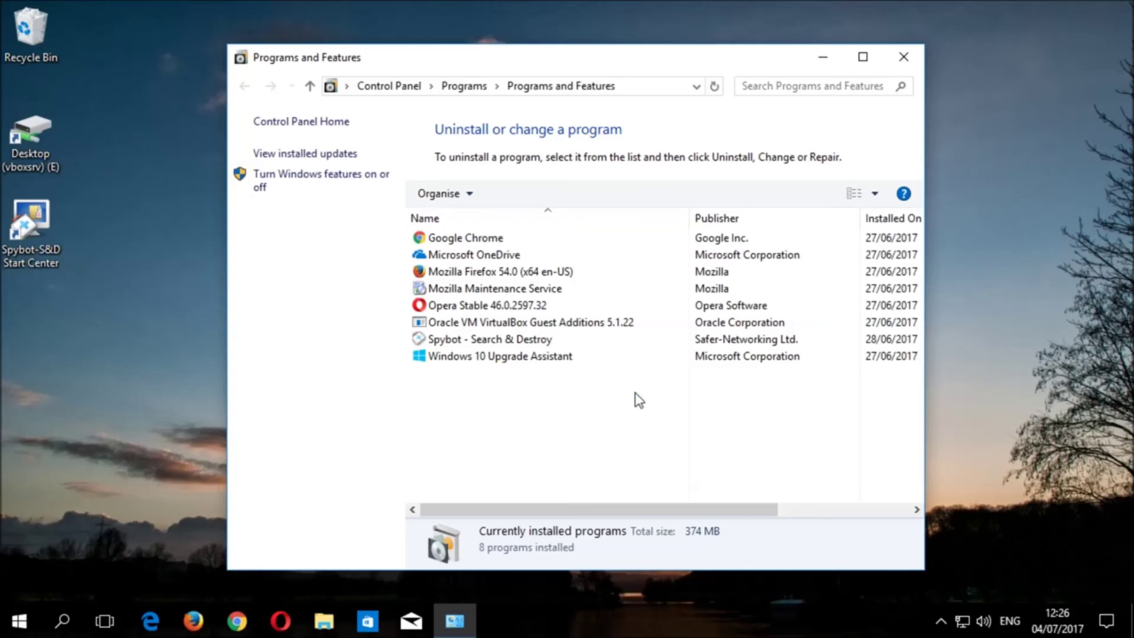
click(326, 182)
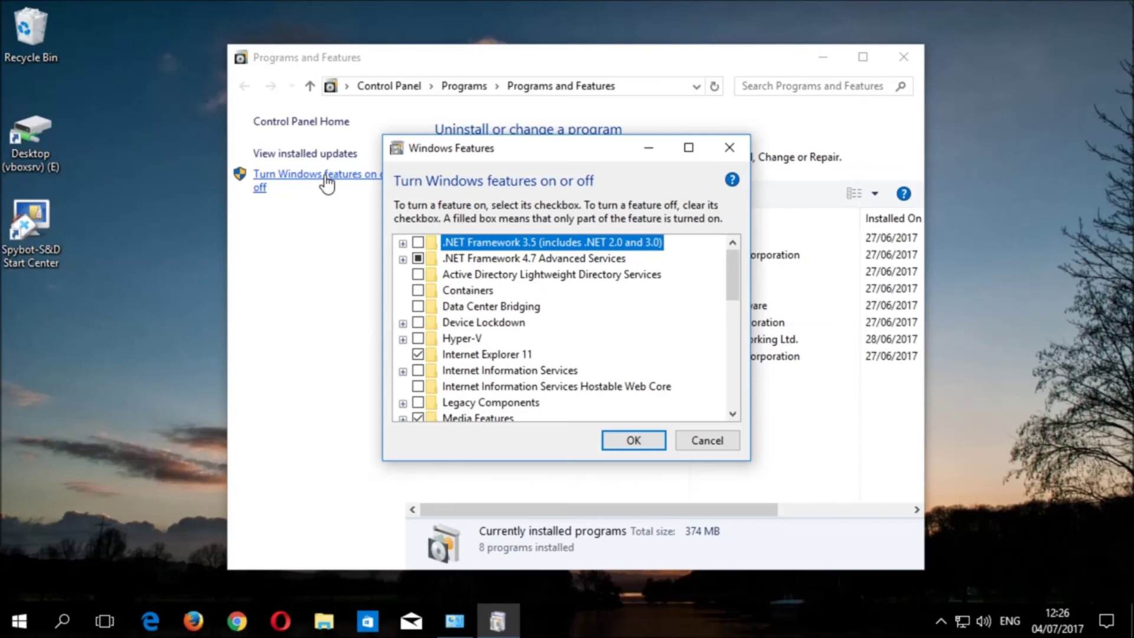
drag(736, 274, 724, 349)
click(501, 357)
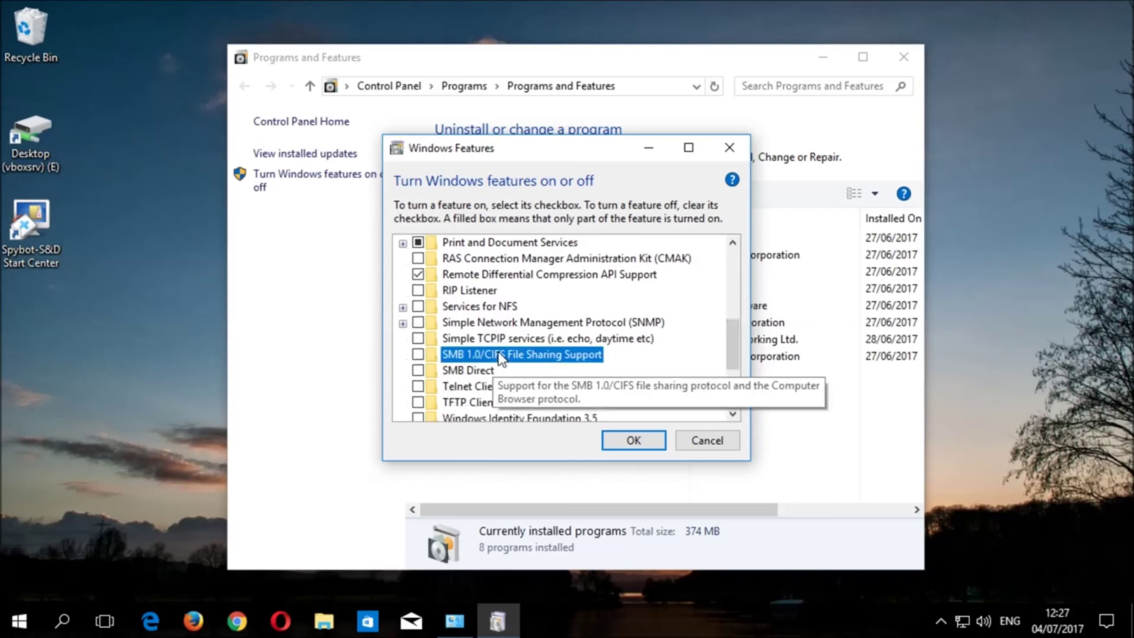
click(612, 440)
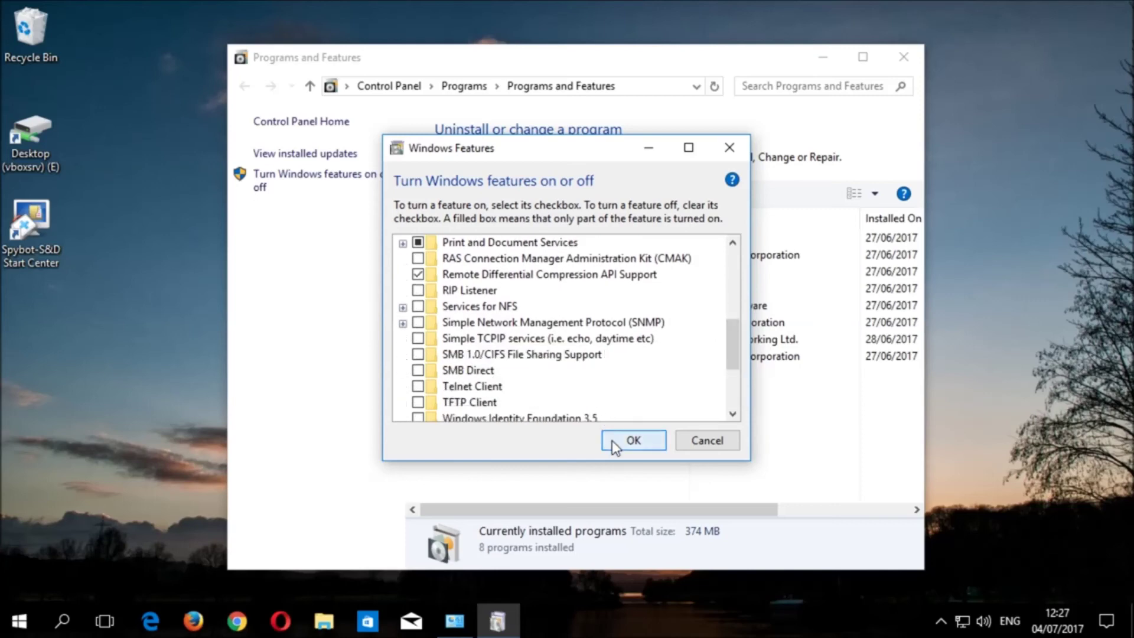
Close the Programs and Features window to return to the desktop.
click(904, 58)
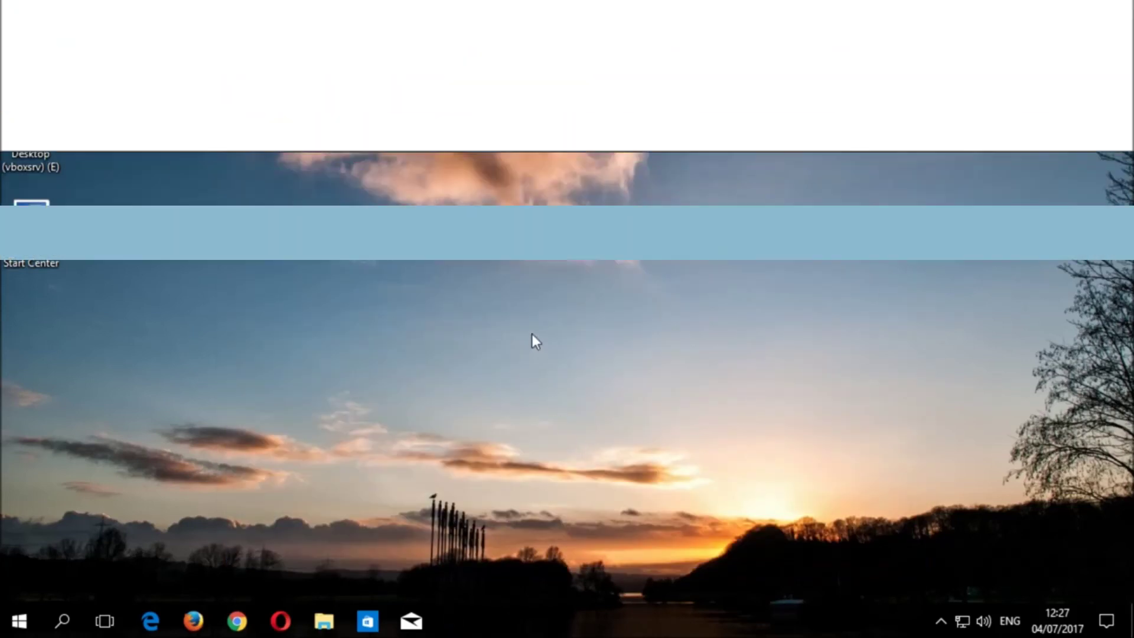